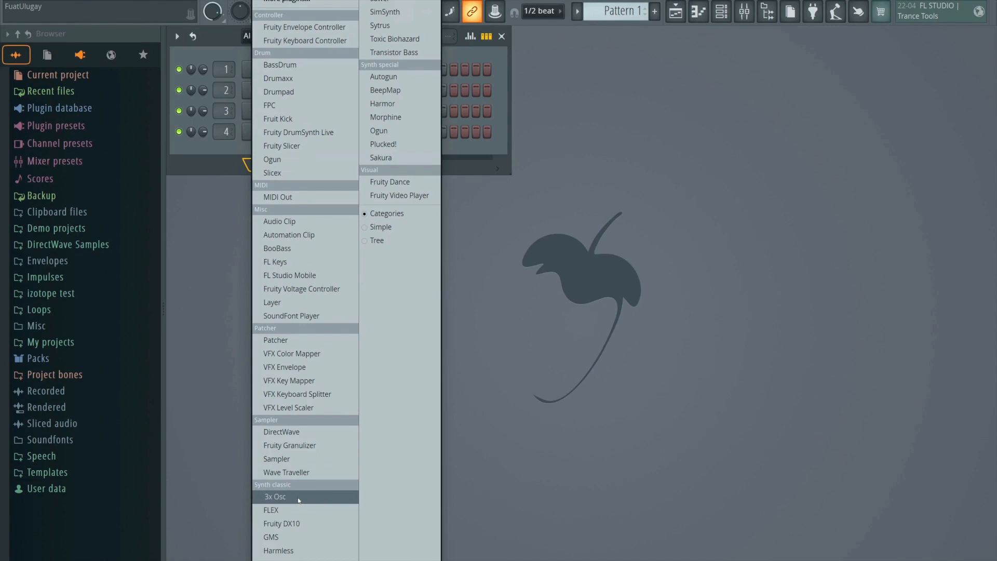
# - Add a 3x Osc channel and turn down the mix levels of oscillators 2 and 3
pyautogui.click(298, 498)
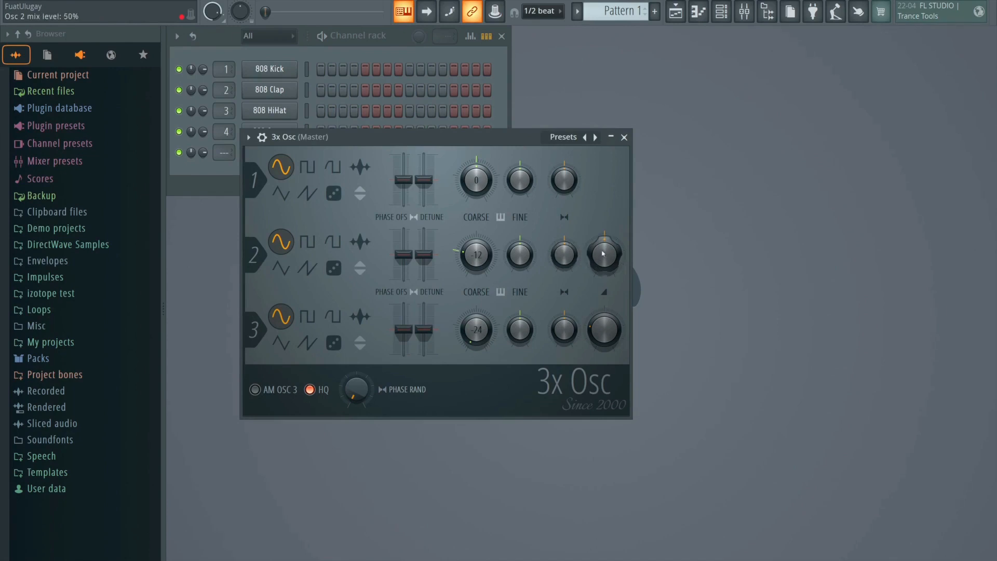
pyautogui.moveTo(602, 253); pyautogui.dragTo(601, 286)
pyautogui.moveTo(603, 329); pyautogui.dragTo(604, 348)
pyautogui.click(624, 137)
# - Add an FL Keys channel, audition a few of its notes and close the instrument window
pyautogui.click(280, 186)
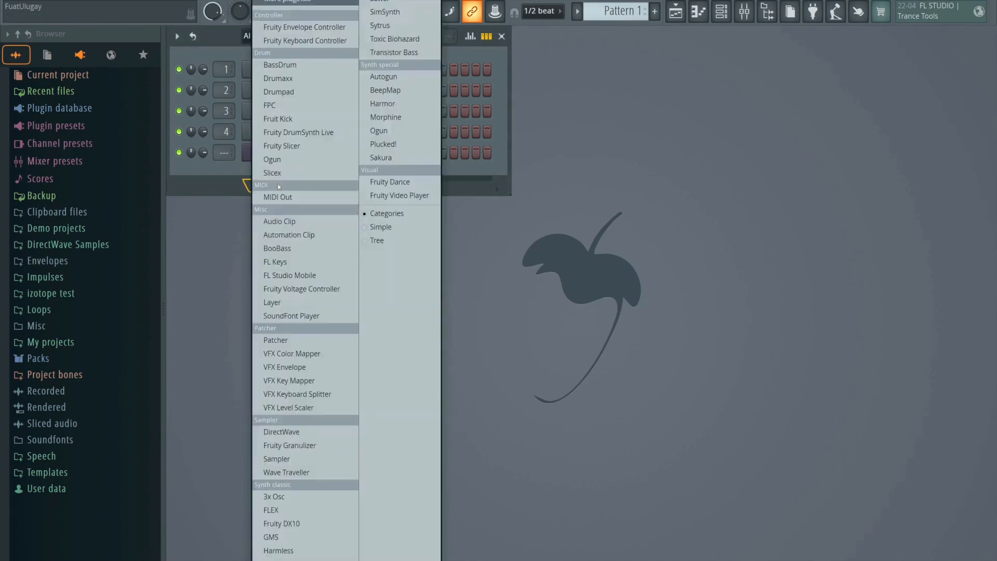
pyautogui.click(318, 266)
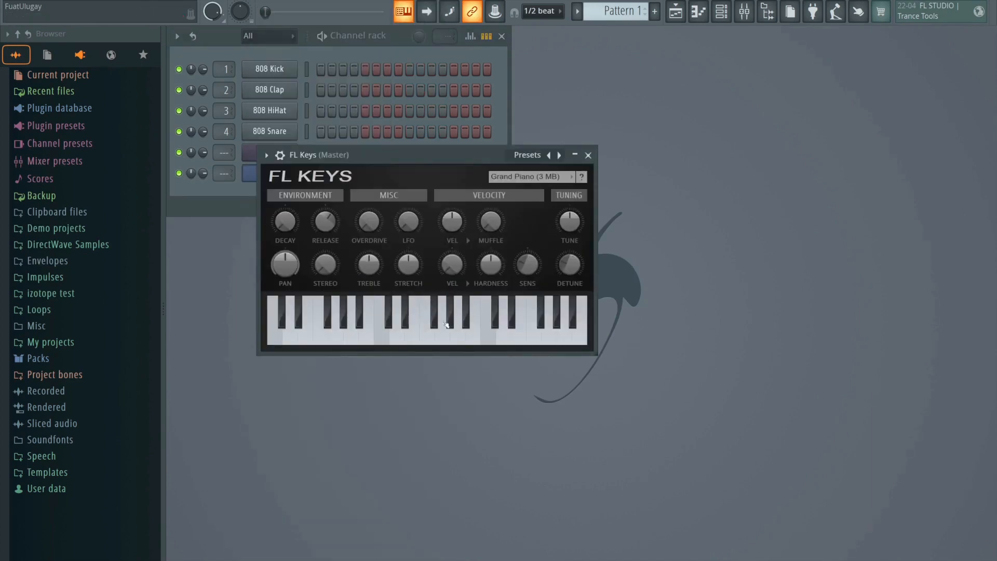
pyautogui.click(369, 334)
pyautogui.click(441, 335)
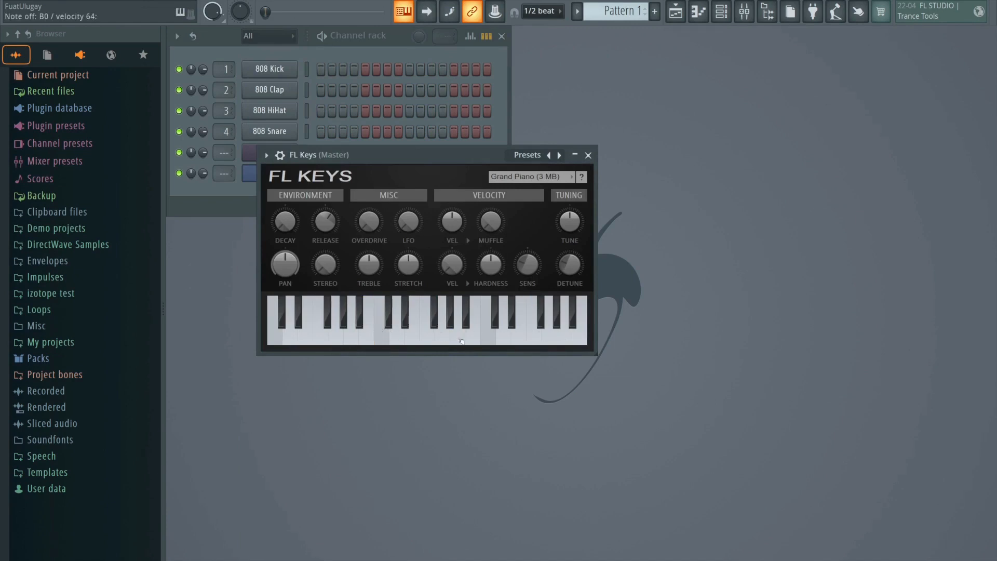
pyautogui.click(589, 155)
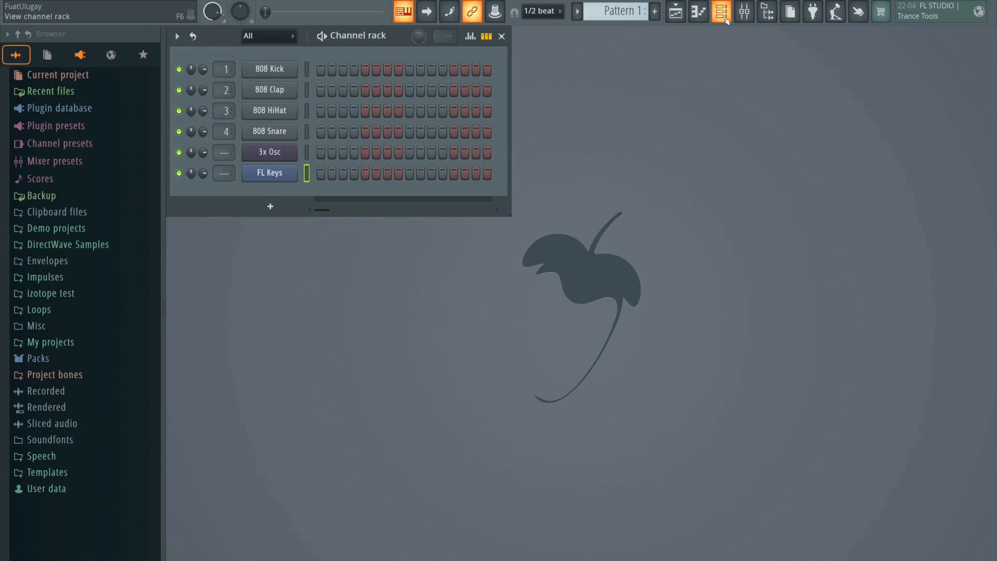
# - Load Fruity Parametric EQ 2 into the first effect slot of the mixer's Master track
pyautogui.click(743, 12)
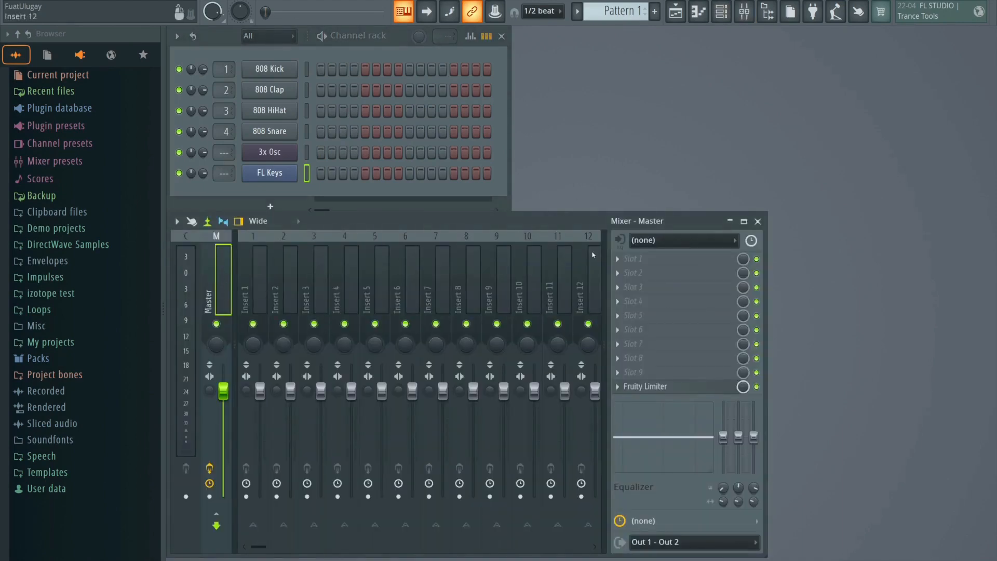
pyautogui.click(619, 260)
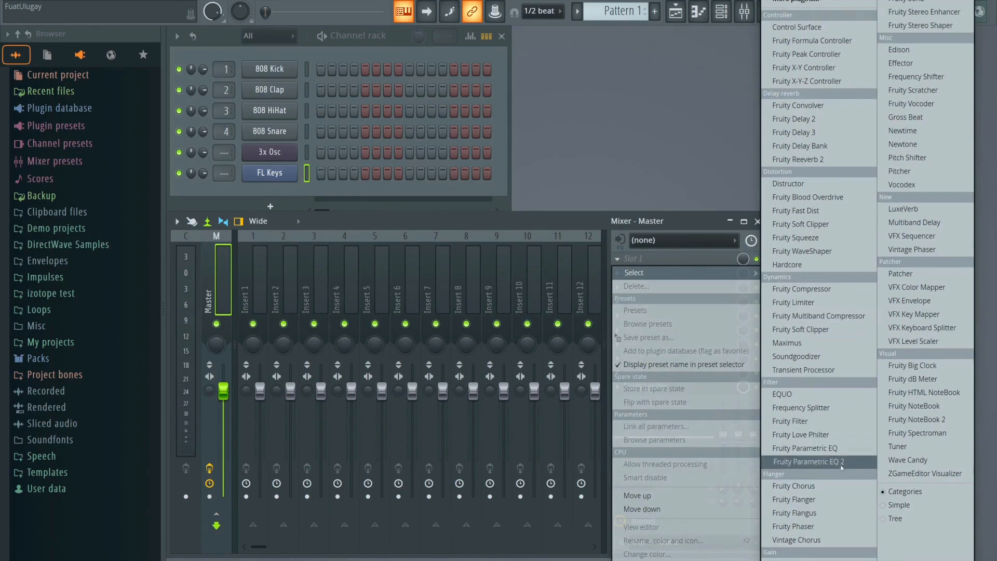
pyautogui.click(841, 465)
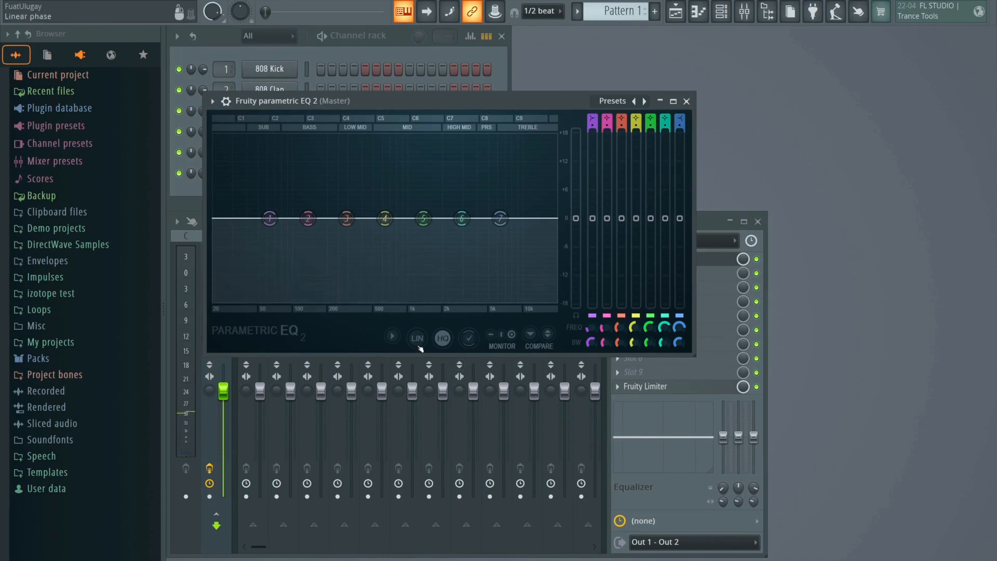
# - Enable the heatmap in Fruity Parametric EQ 2 and move its window clear of the mixer's effect slots
pyautogui.click(400, 340)
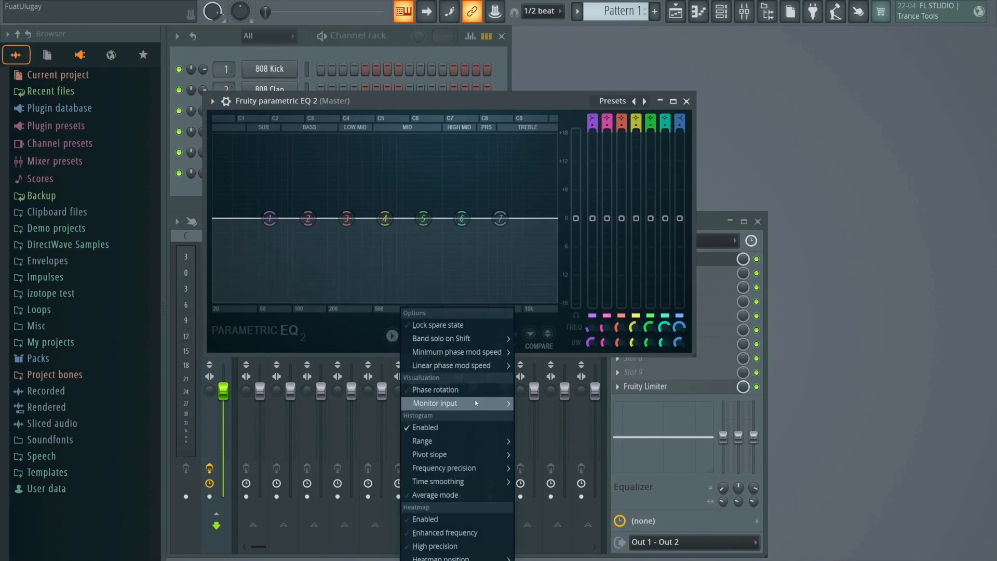
pyautogui.click(460, 519)
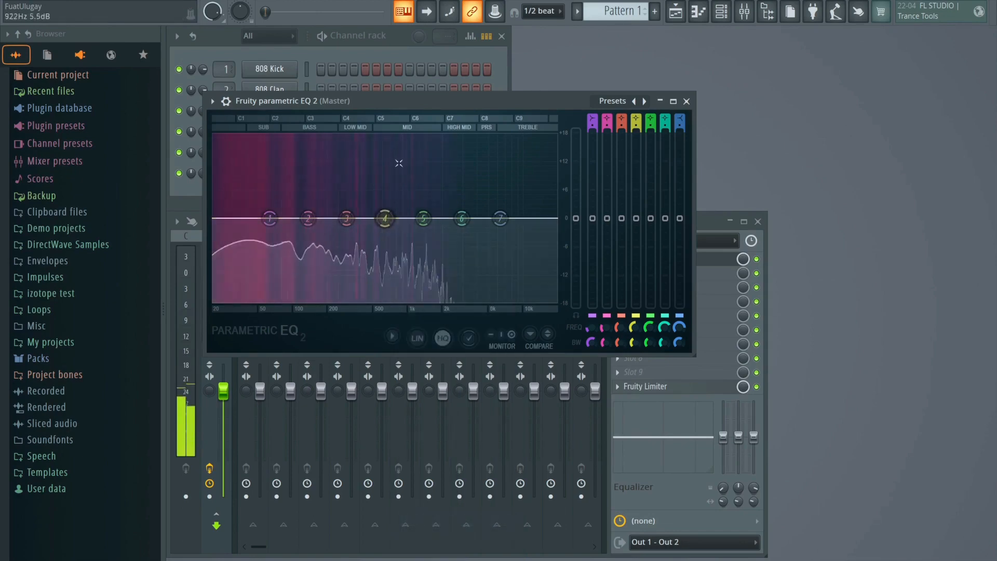
pyautogui.moveTo(397, 105); pyautogui.dragTo(665, 101)
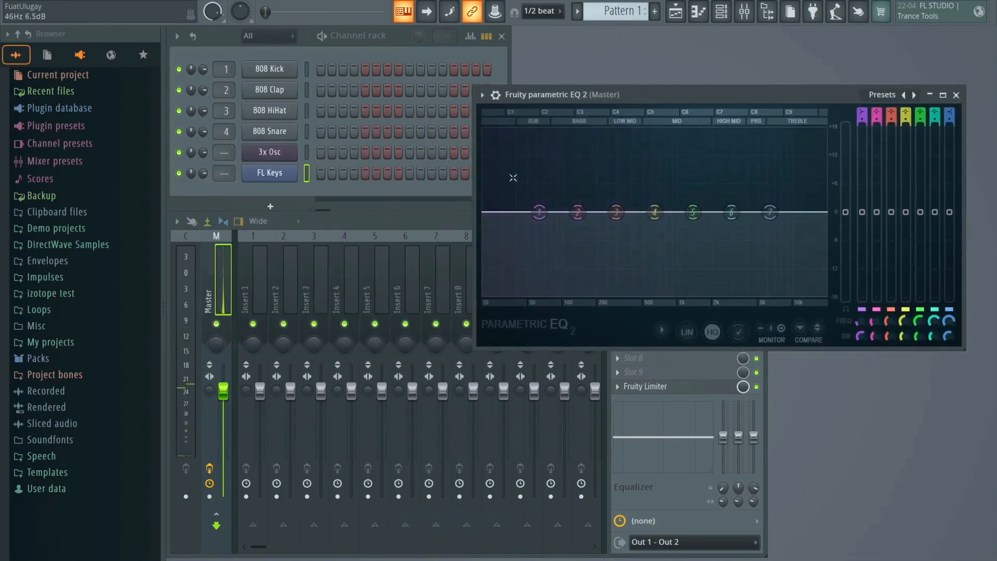
pyautogui.moveTo(637, 95); pyautogui.dragTo(532, 132)
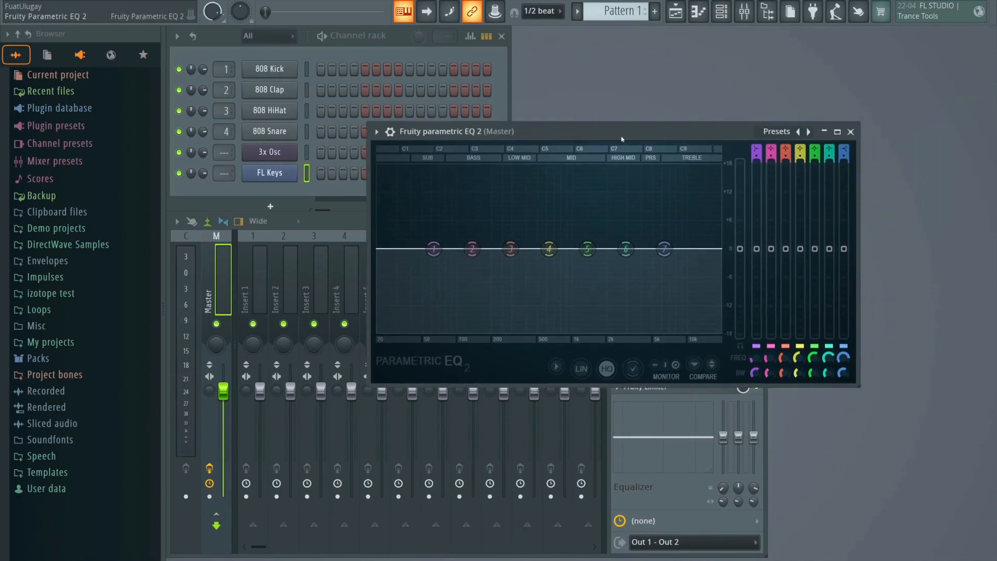
pyautogui.moveTo(608, 137); pyautogui.dragTo(747, 43)
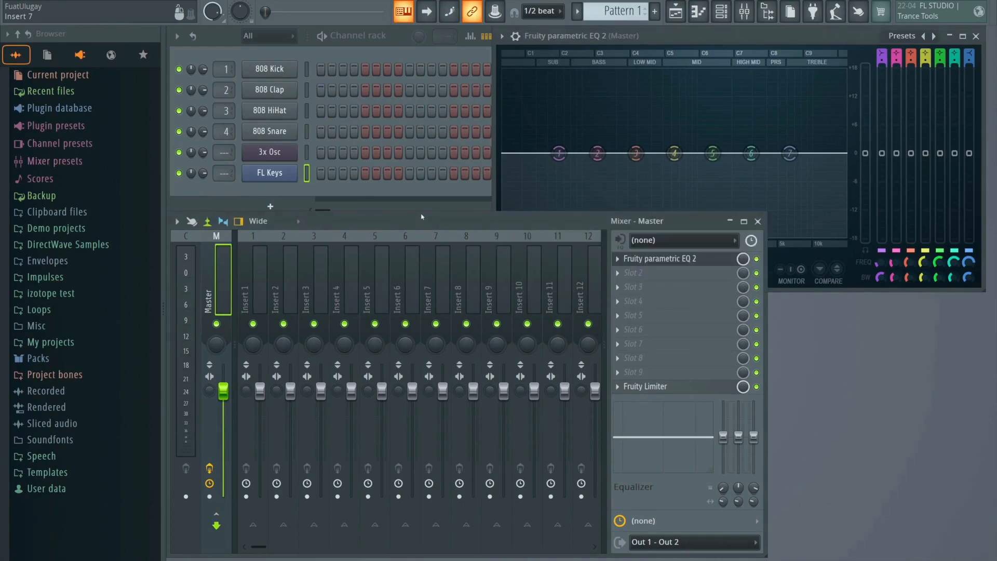
# - Load the Tuner into the Master's second effect slot and place its window below the equalizer
pyautogui.click(664, 312)
pyautogui.click(636, 272)
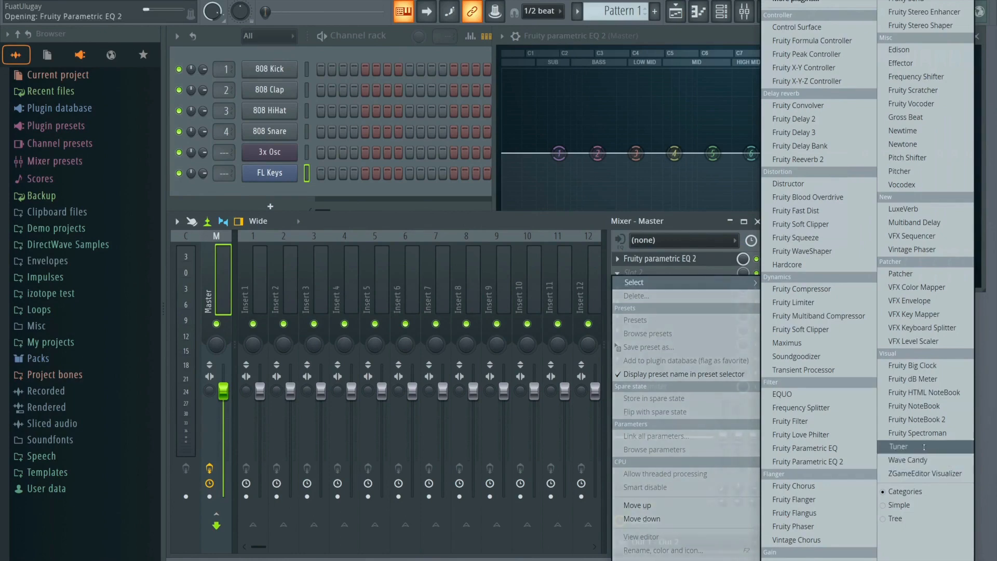
pyautogui.click(898, 446)
pyautogui.moveTo(300, 123); pyautogui.dragTo(848, 306)
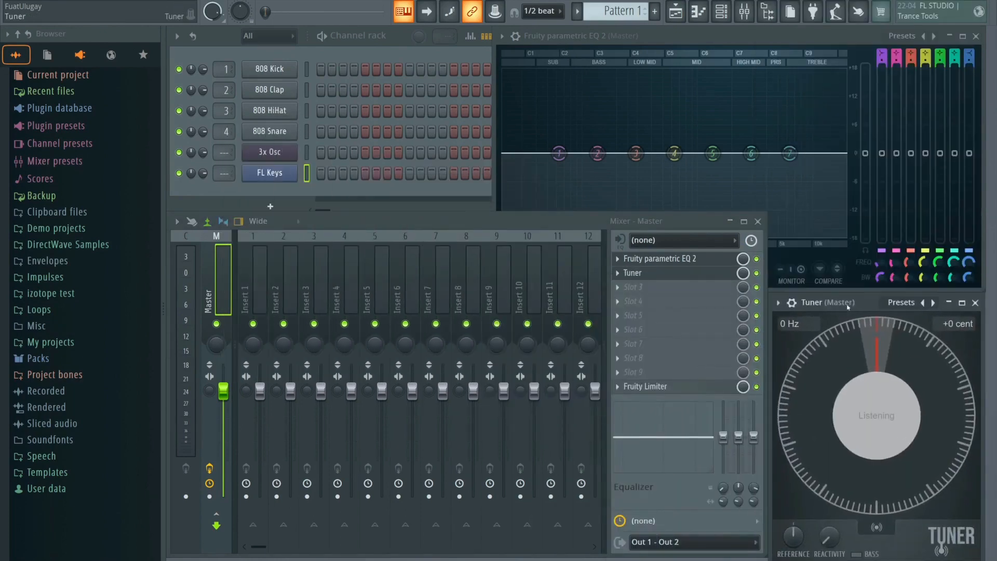
# - Play a C note on the 3x Osc channel and examine its frequency in the Tuner and the equalizer spectrum
pyautogui.click(306, 153)
pyautogui.click(675, 41)
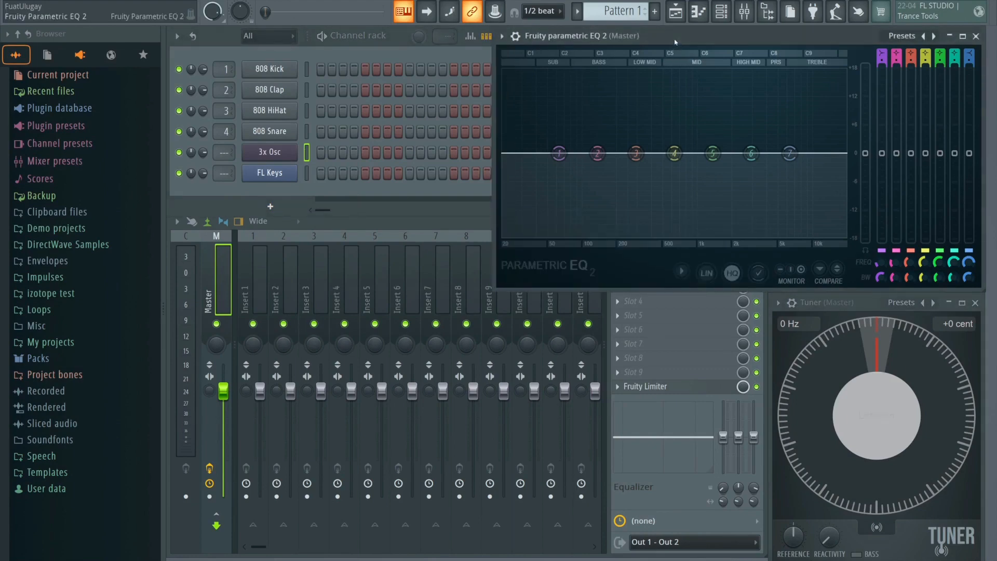
pyautogui.press('z')
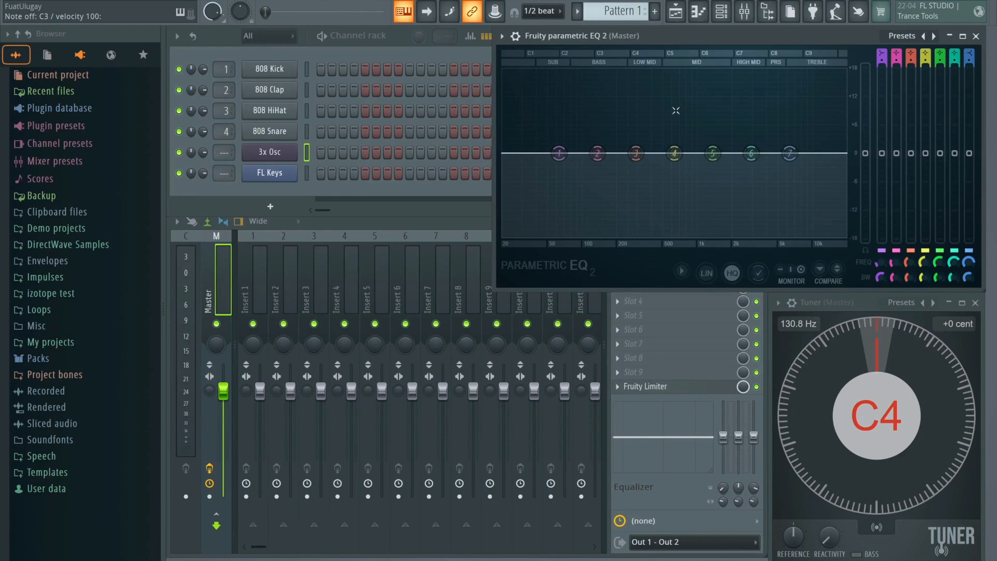
pyautogui.press('F6')
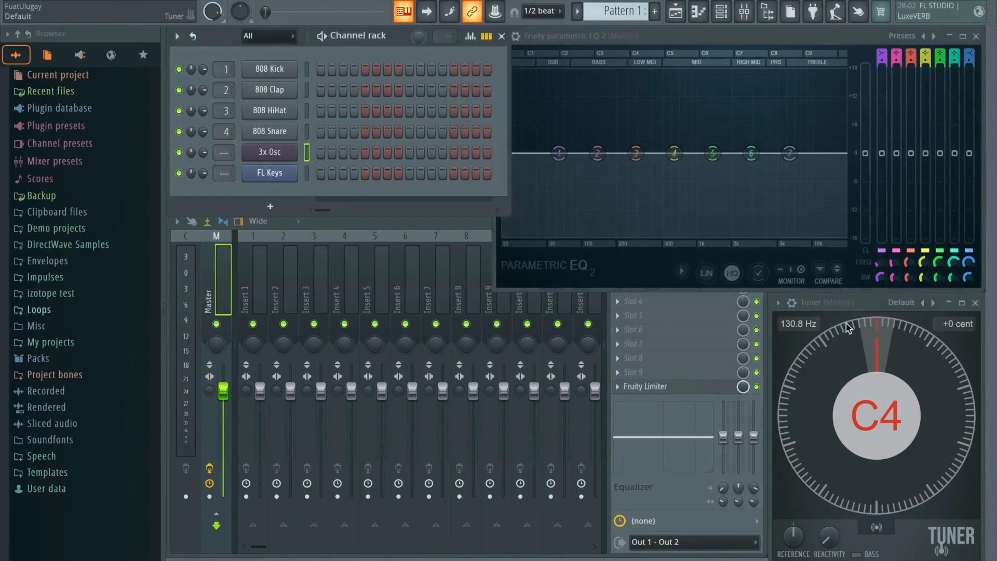
pyautogui.click(854, 305)
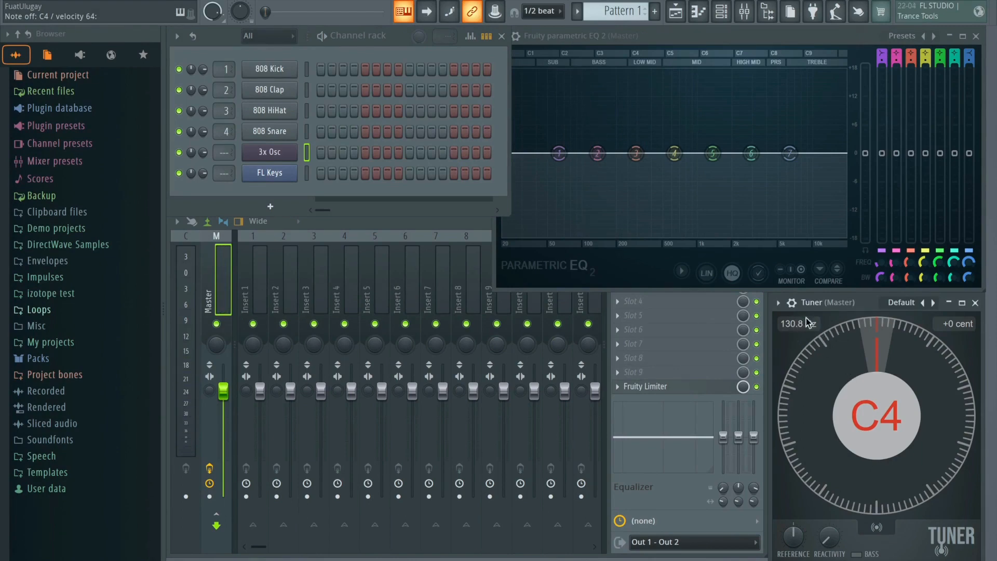
pyautogui.click(715, 38)
pyautogui.press('space')
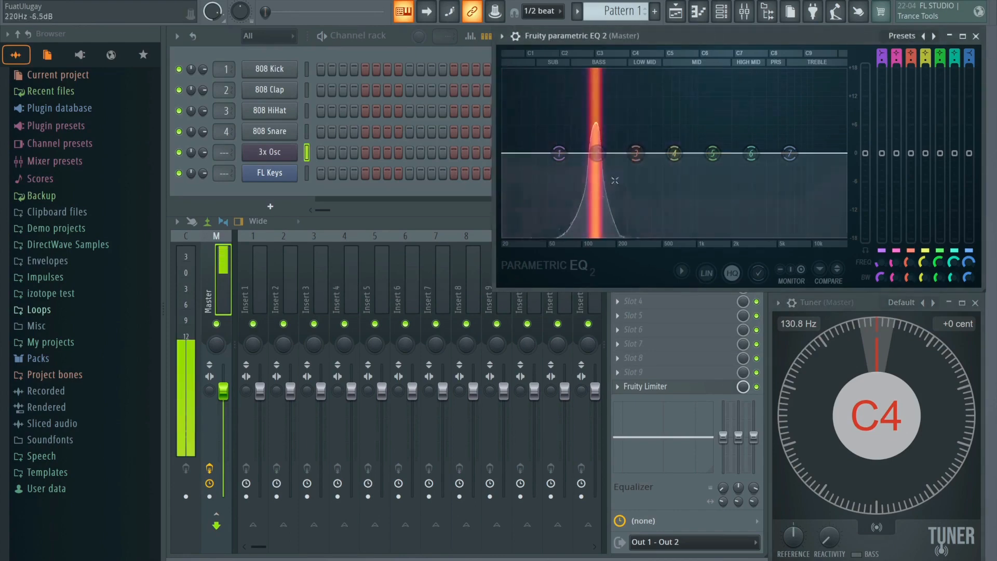
pyautogui.press('space')
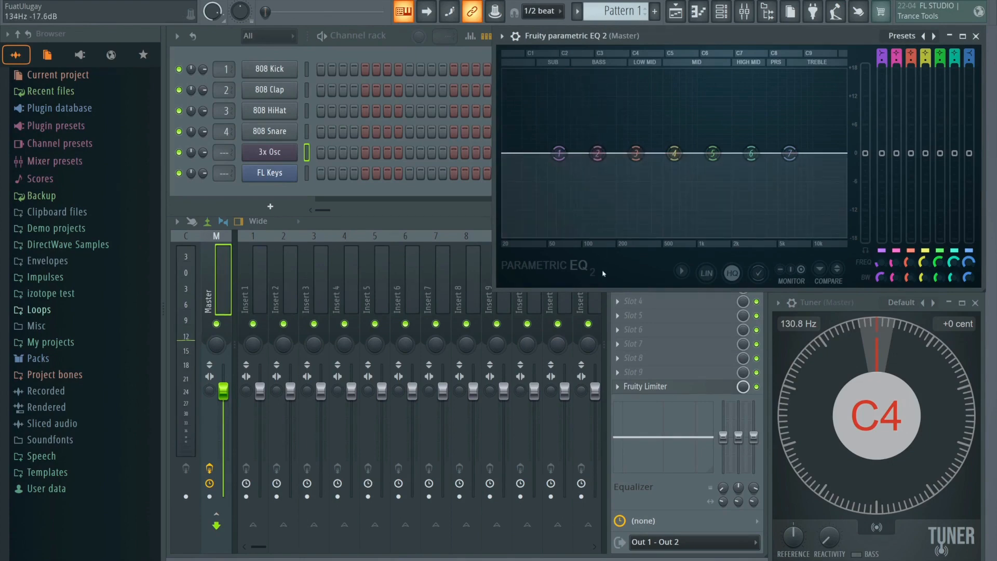
# - Play a C note repeatedly on the FL Keys channel and examine its fundamental and harmonics in the equalizer spectrum
pyautogui.click(306, 185)
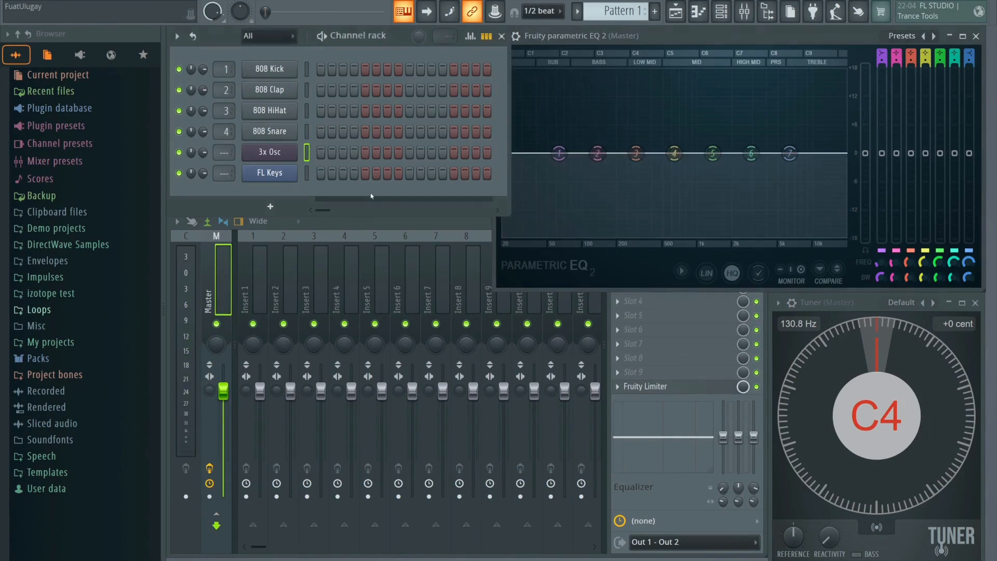
pyautogui.click(307, 179)
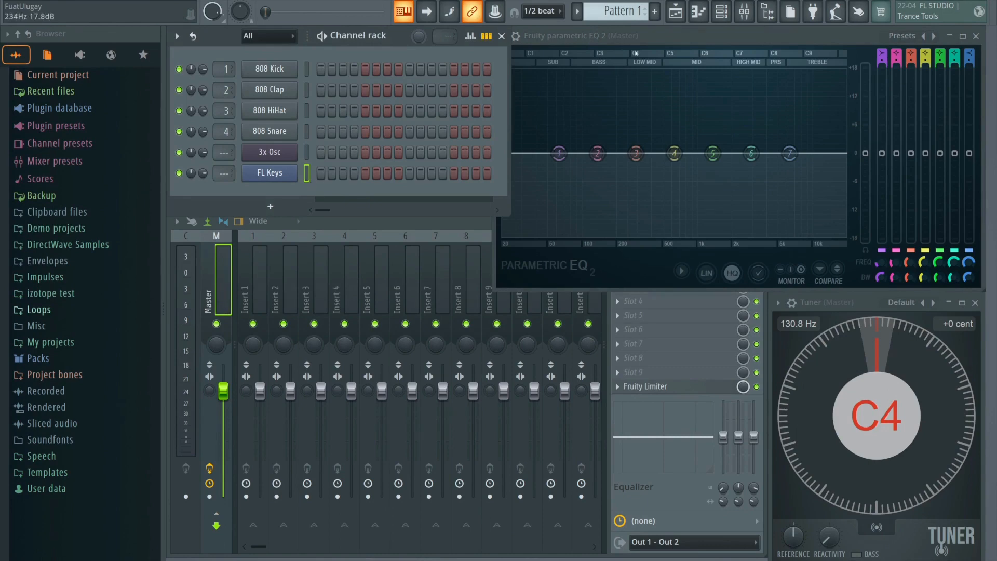
pyautogui.click(668, 37)
pyautogui.press('z')
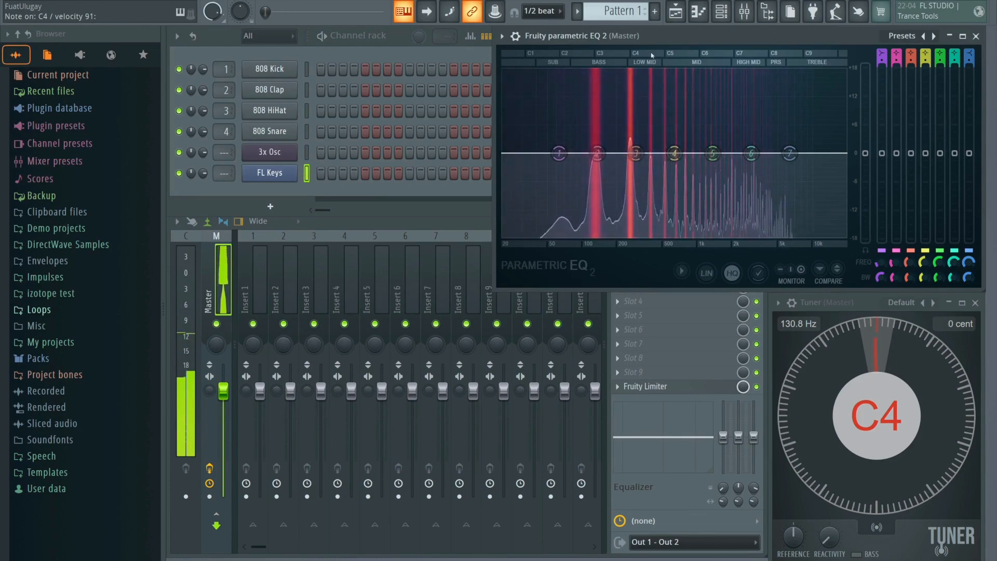
pyautogui.press('z')
pyautogui.press('z')
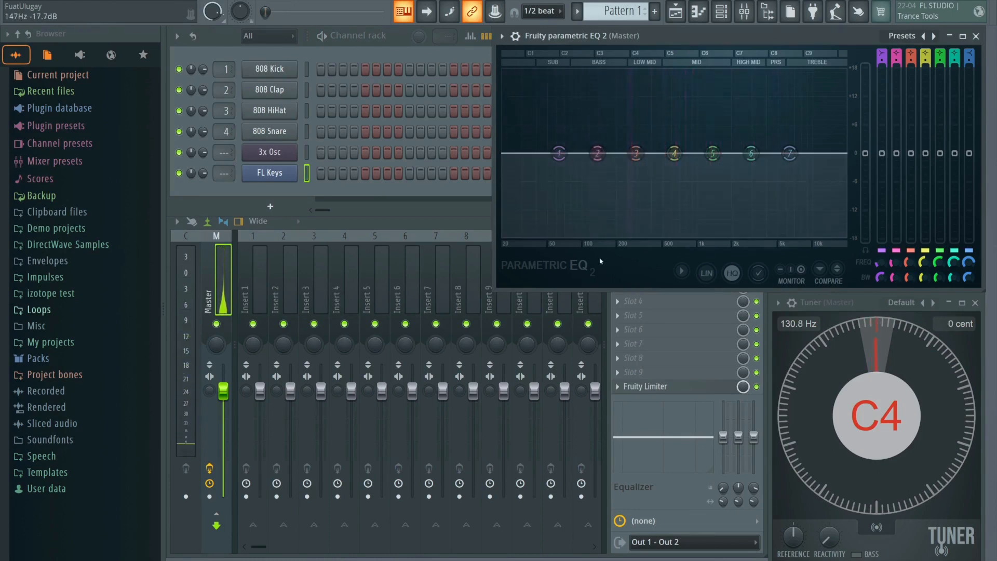
pyautogui.press('z')
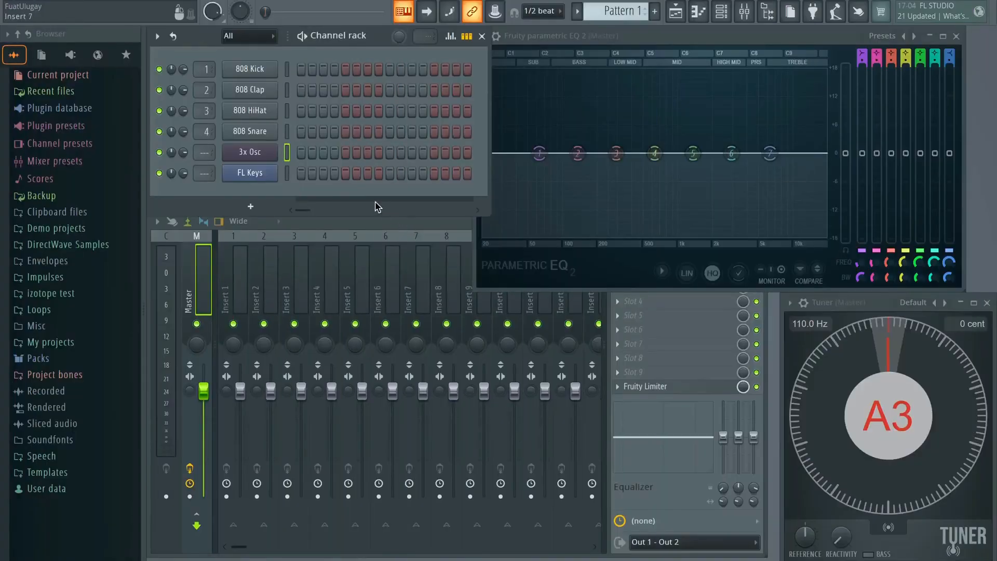
# - Open the 3x Osc channel's piano roll, place a one-bar A3 note at bar 1 and audition it
pyautogui.rightClick(254, 152)
pyautogui.click(294, 153)
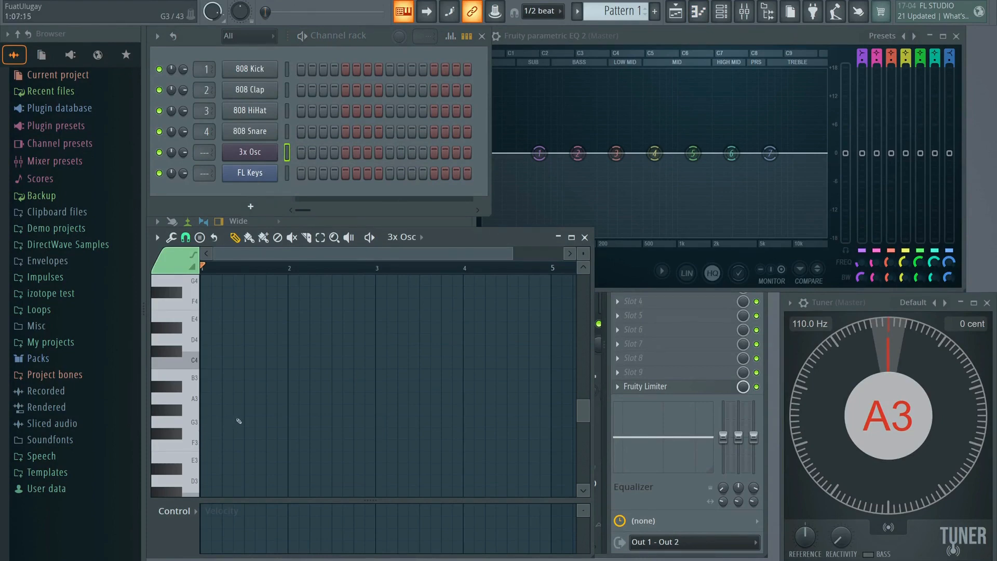
pyautogui.click(203, 398)
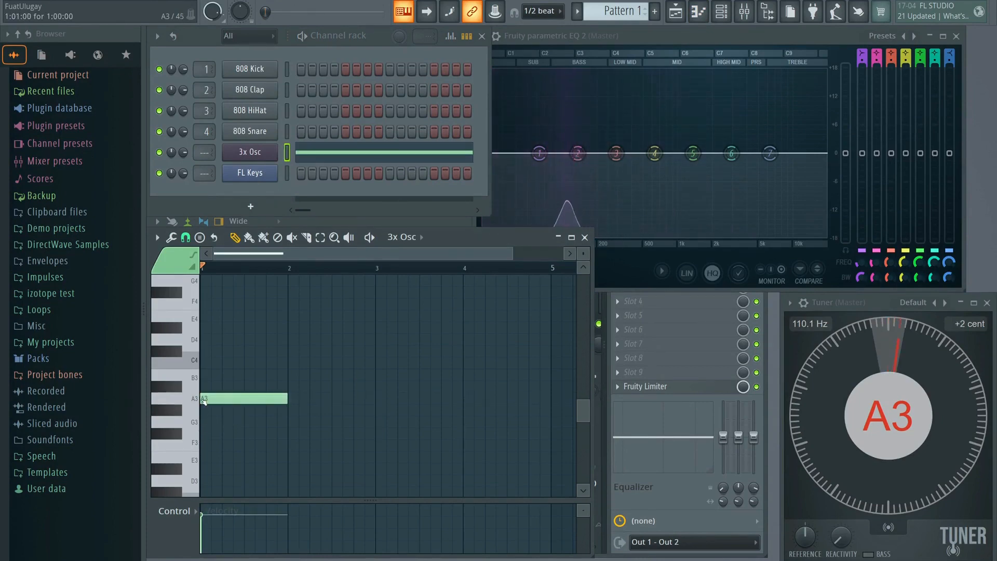
pyautogui.click(203, 396)
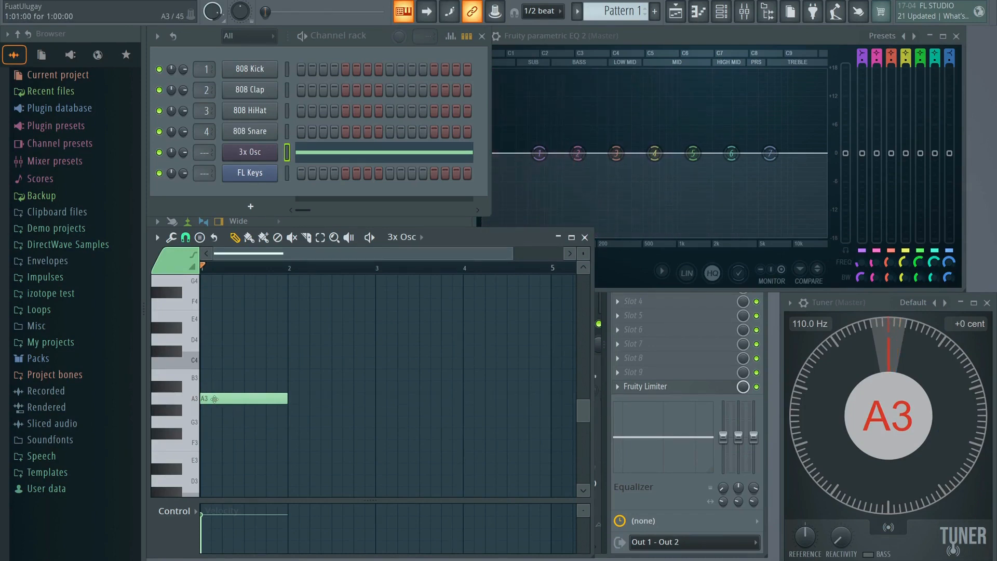
# - Add a one-bar A4 note at bar 1, one octave above the existing A3 note
pyautogui.scroll(-2, 215, 398)
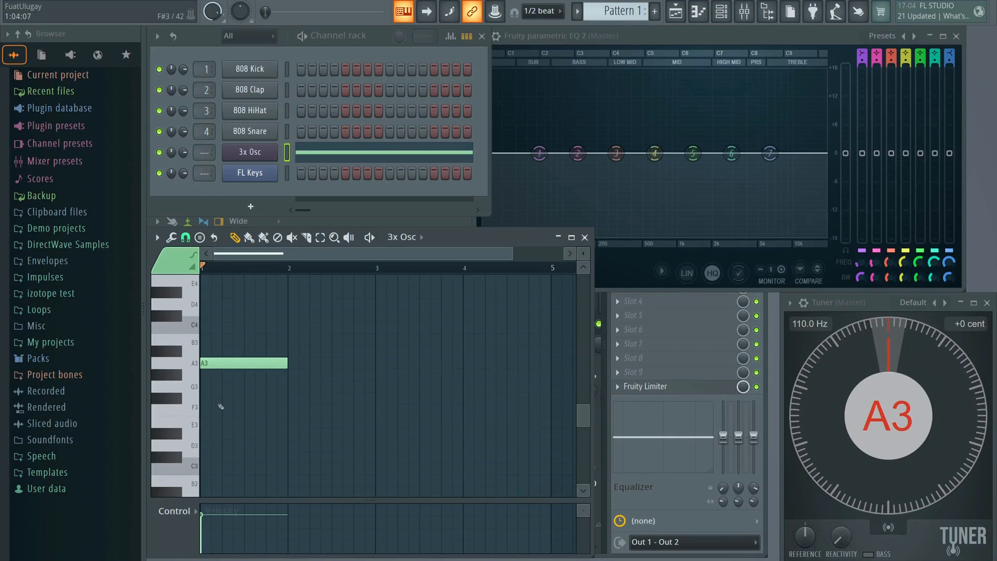
pyautogui.scroll(3, 217, 400)
pyautogui.scroll(2, 221, 407)
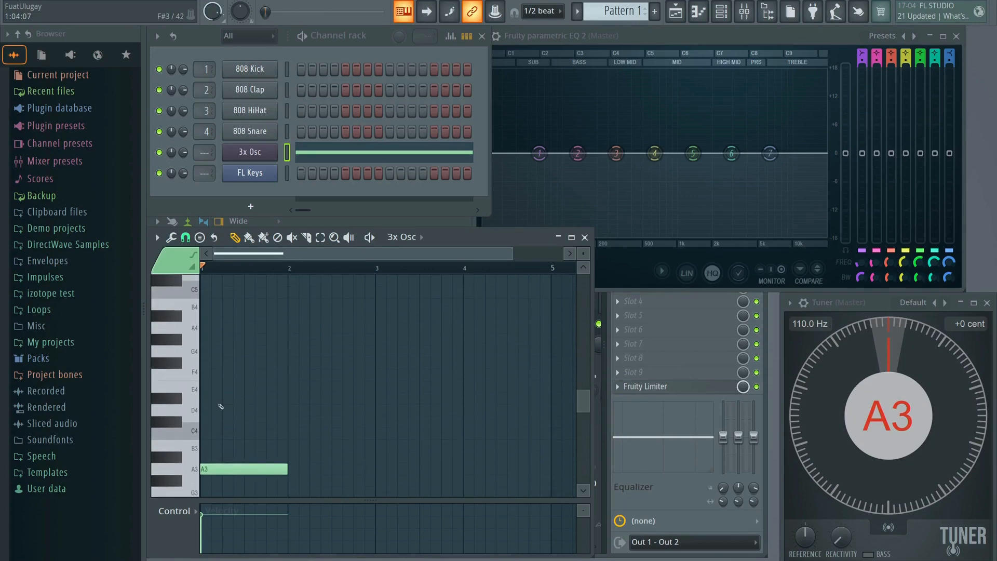
pyautogui.click(205, 332)
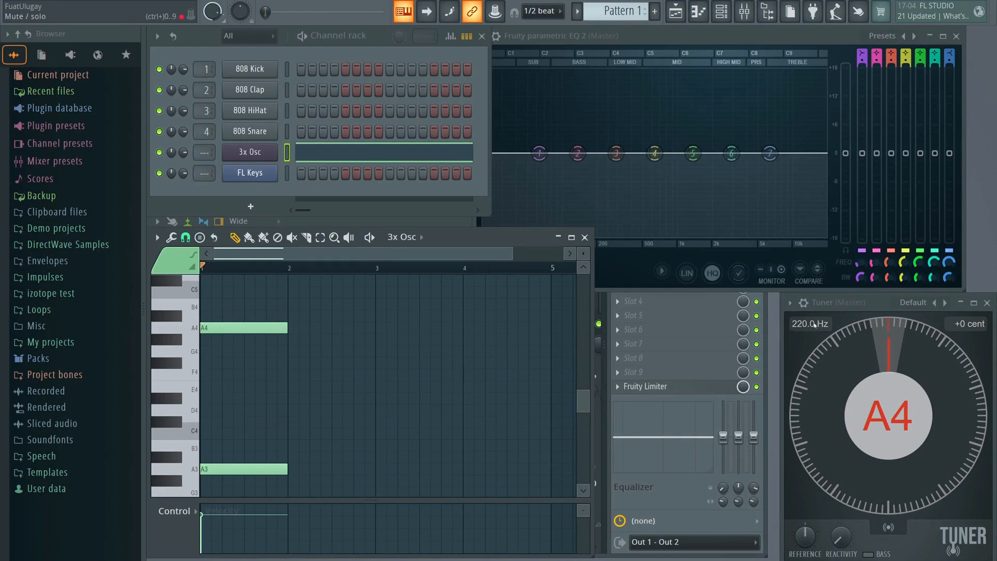
# - Audition the A3 note again and compare its Tuner frequency with that of A4
pyautogui.click(249, 469)
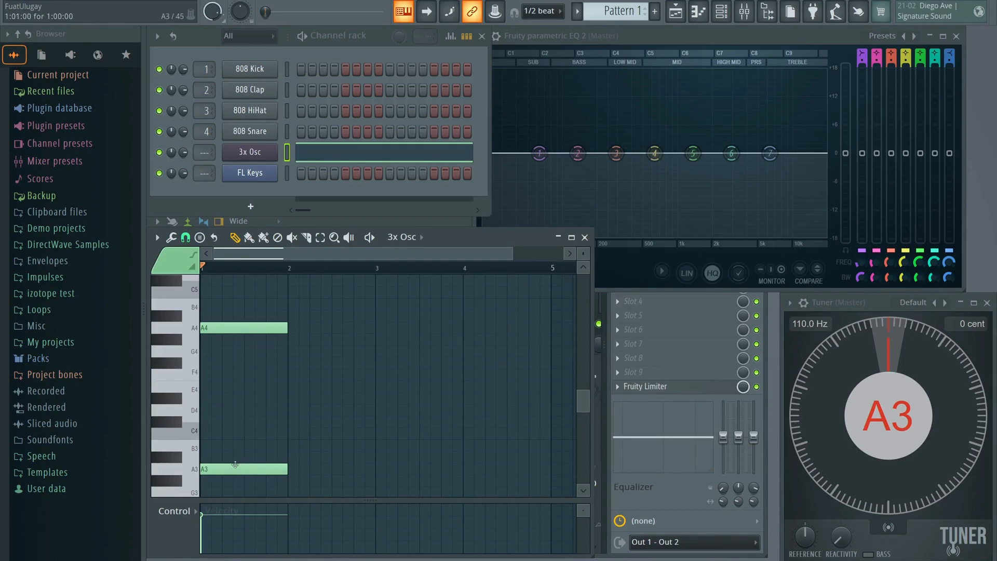
pyautogui.scroll(-3, 235, 464)
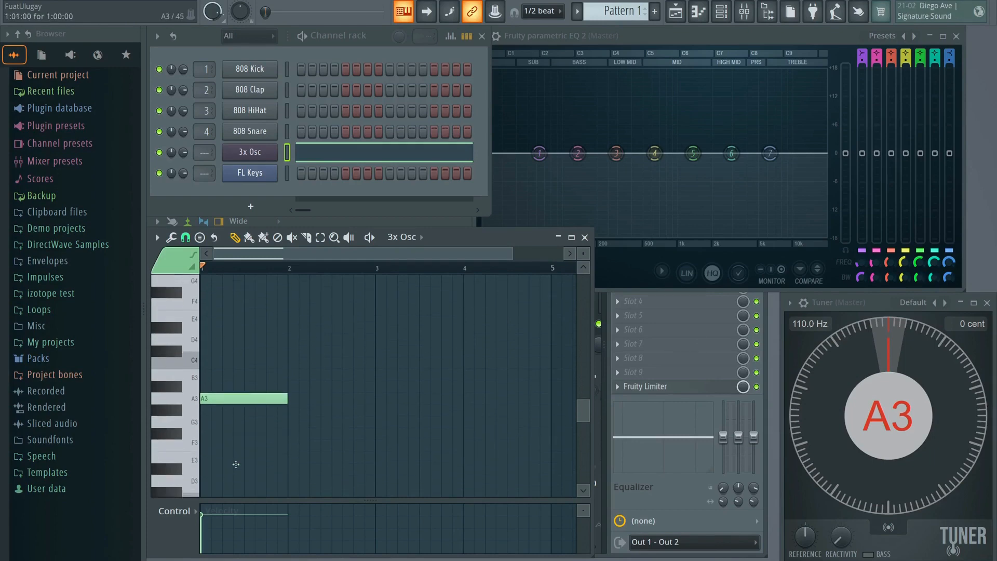
pyautogui.scroll(3, 243, 468)
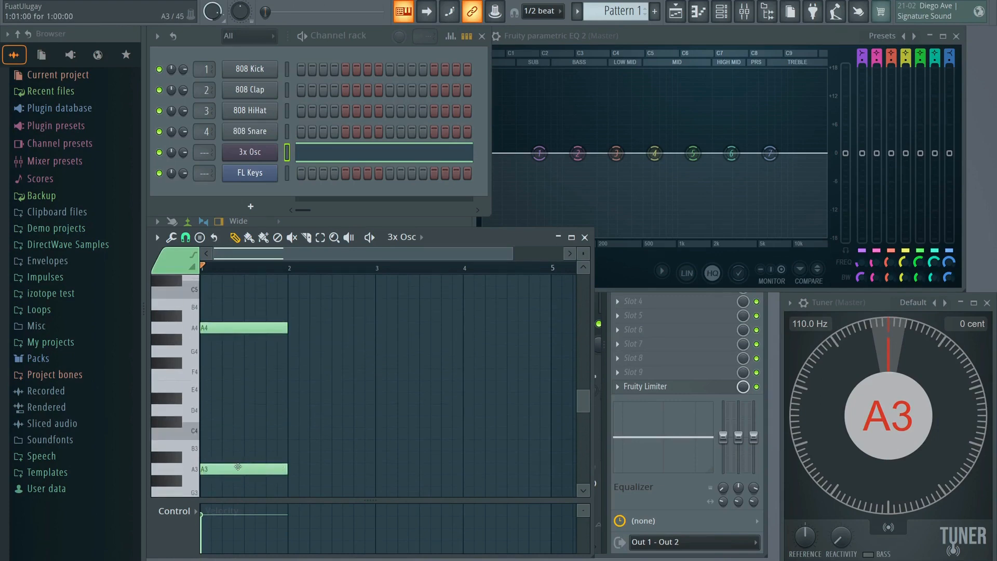
# - Delete the A3 and A4 notes and place one-bar C4, D4 and E4 notes at bar 1 in their place
pyautogui.rightClick(238, 467)
pyautogui.rightClick(225, 328)
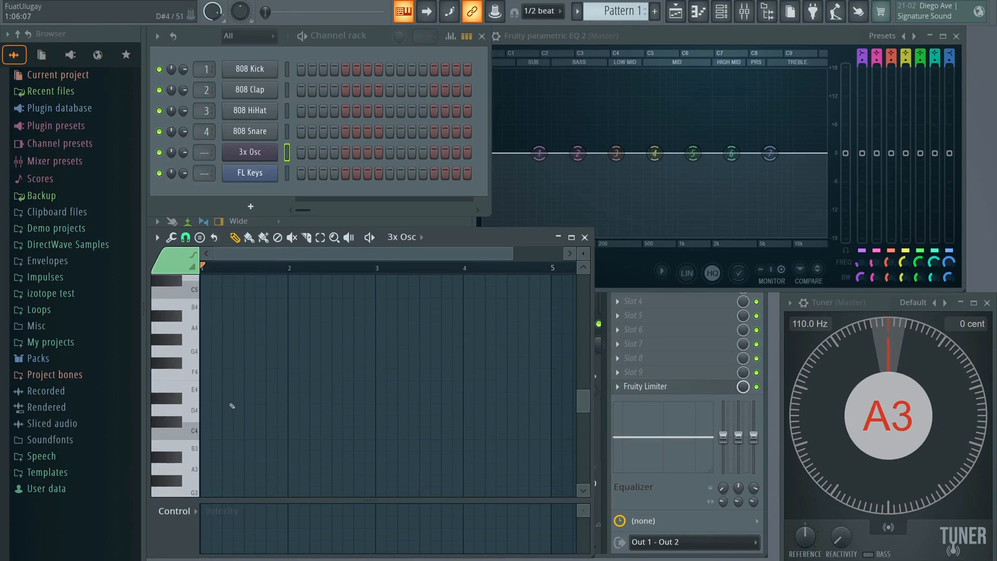
pyautogui.click(204, 433)
pyautogui.click(206, 411)
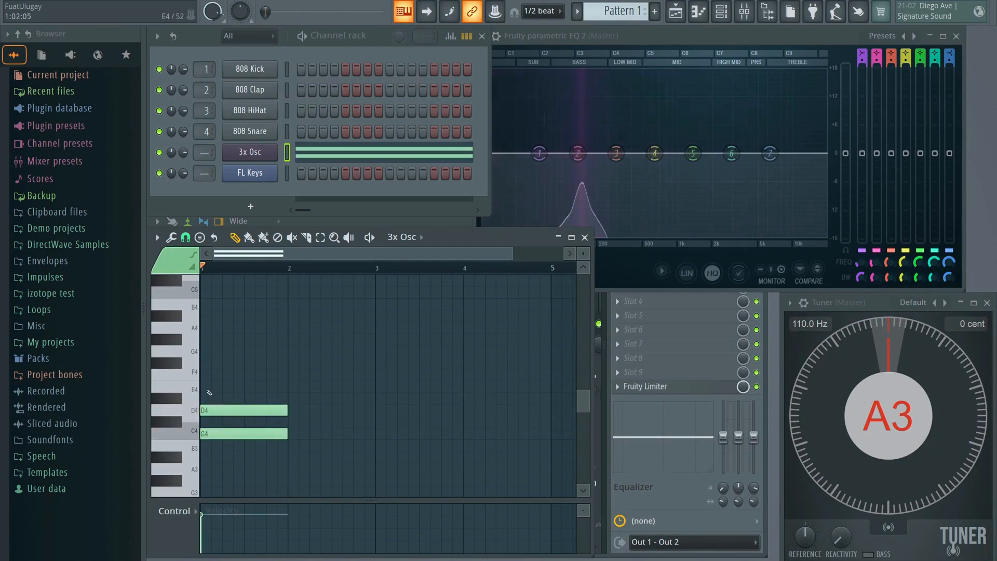
pyautogui.click(210, 387)
pyautogui.click(211, 386)
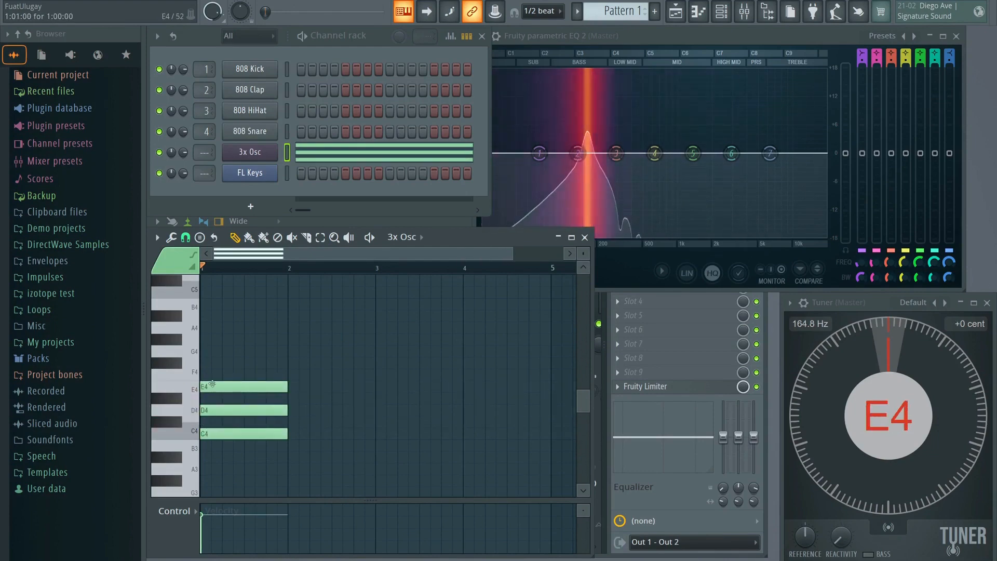
# - Add one-bar F4, G4, A4, B4 and C5 notes at bar 1 to complete the C major scale
pyautogui.click(210, 374)
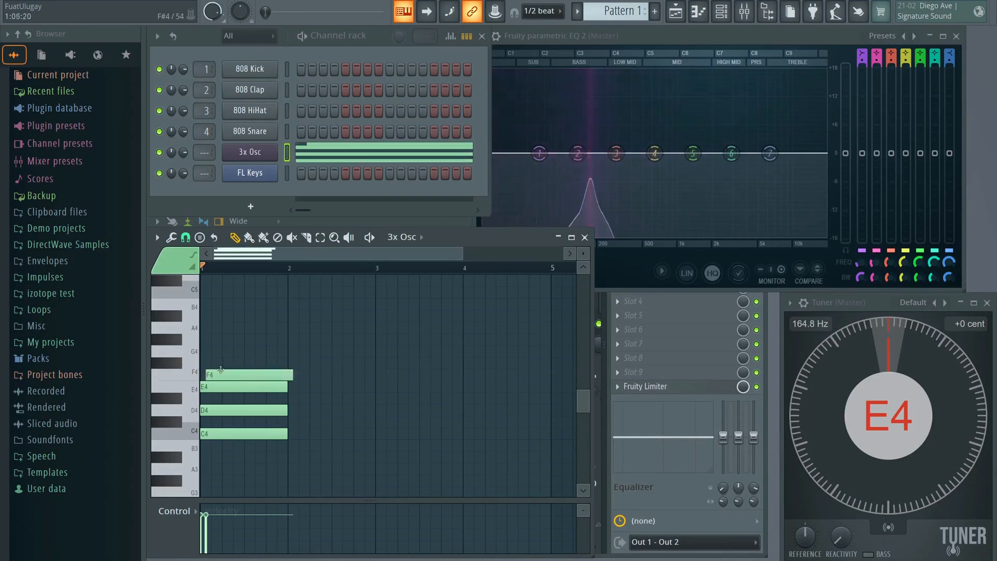
pyautogui.click(209, 374)
pyautogui.click(209, 351)
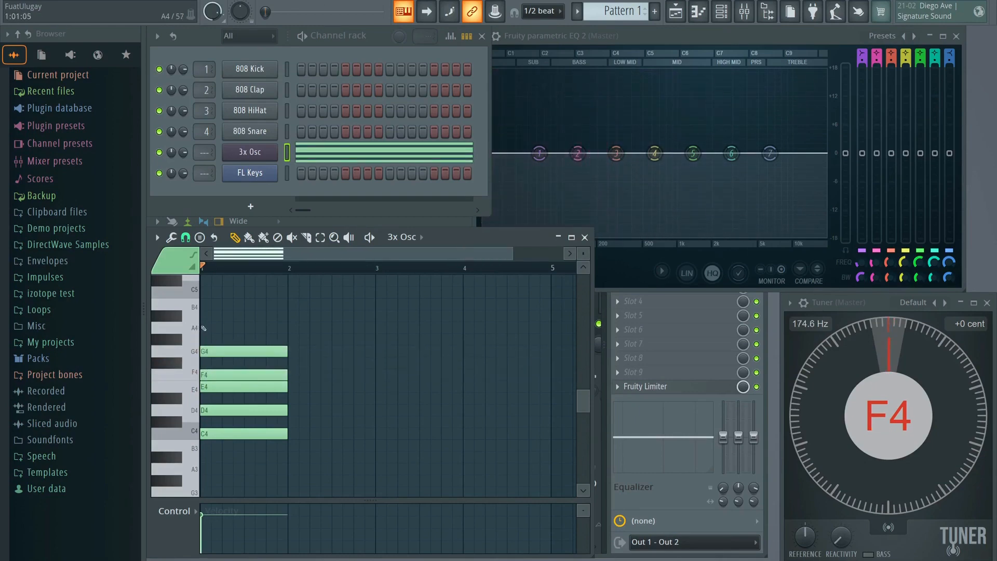
pyautogui.click(203, 328)
pyautogui.click(206, 305)
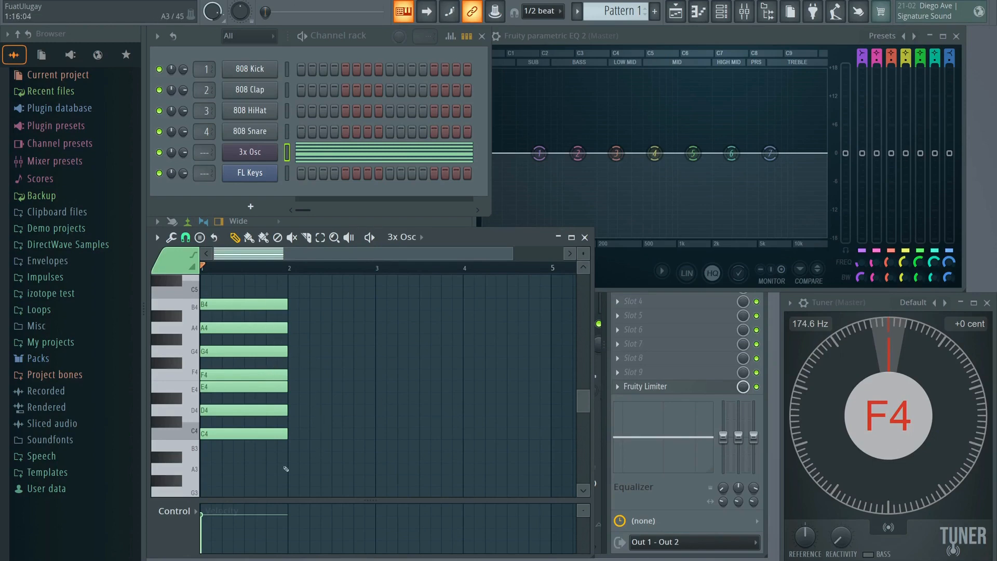
pyautogui.scroll(1, 283, 466)
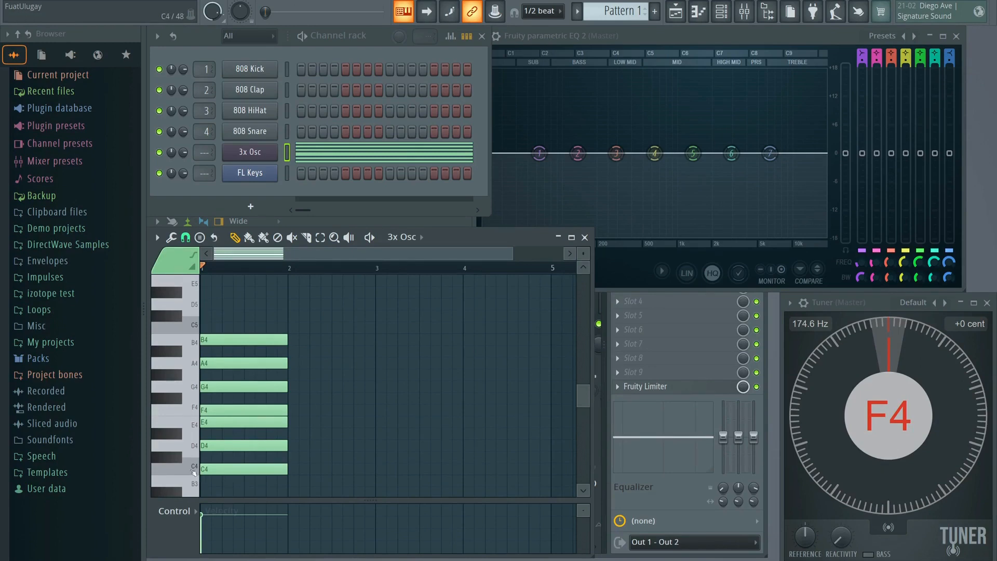
pyautogui.scroll(1, 205, 438)
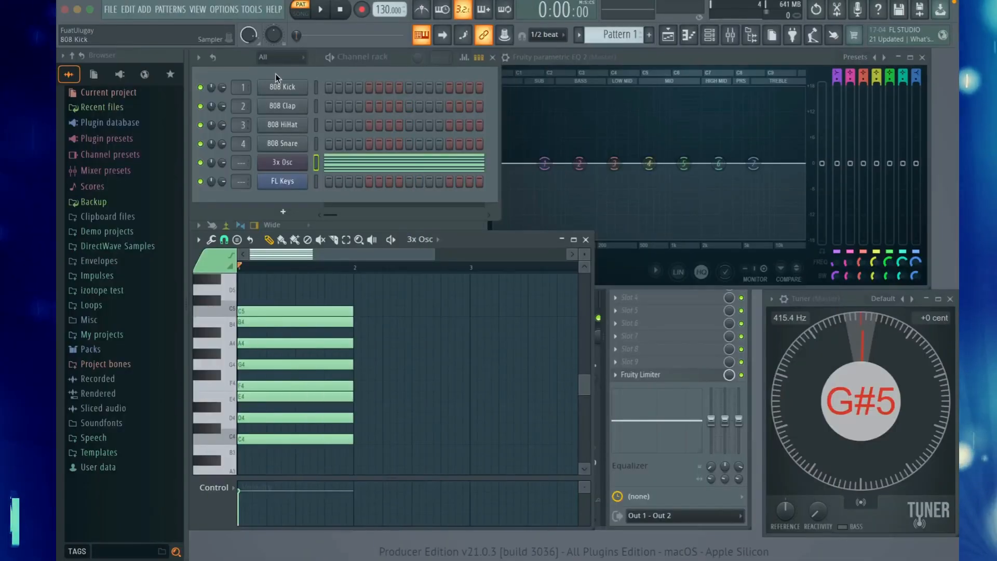
# - Maximize the piano roll and fill bar 1 with four quarter-bar notes alternating between G5 and G#5
pyautogui.click(573, 240)
pyautogui.scroll(5, 380, 331)
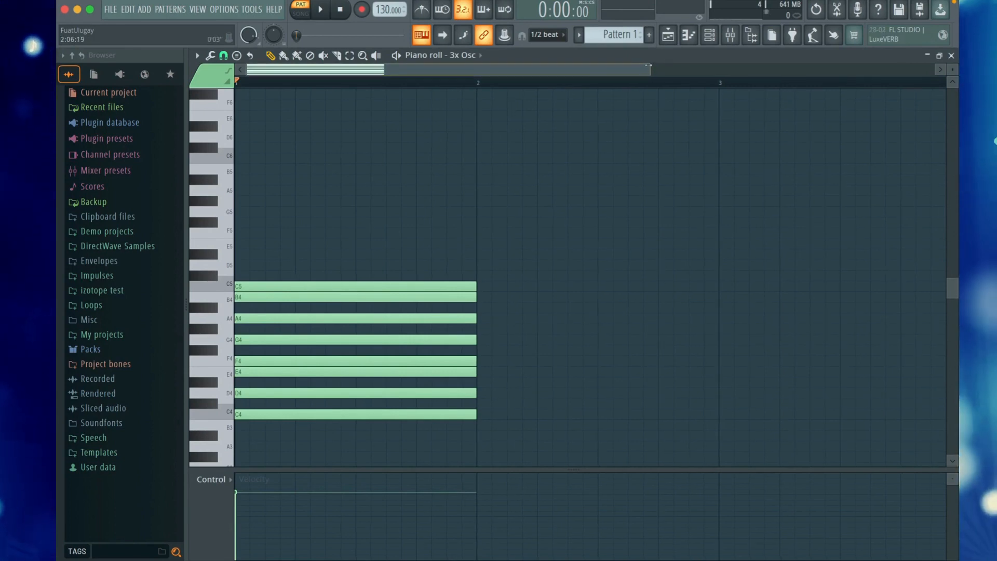
pyautogui.moveTo(644, 65); pyautogui.dragTo(452, 68)
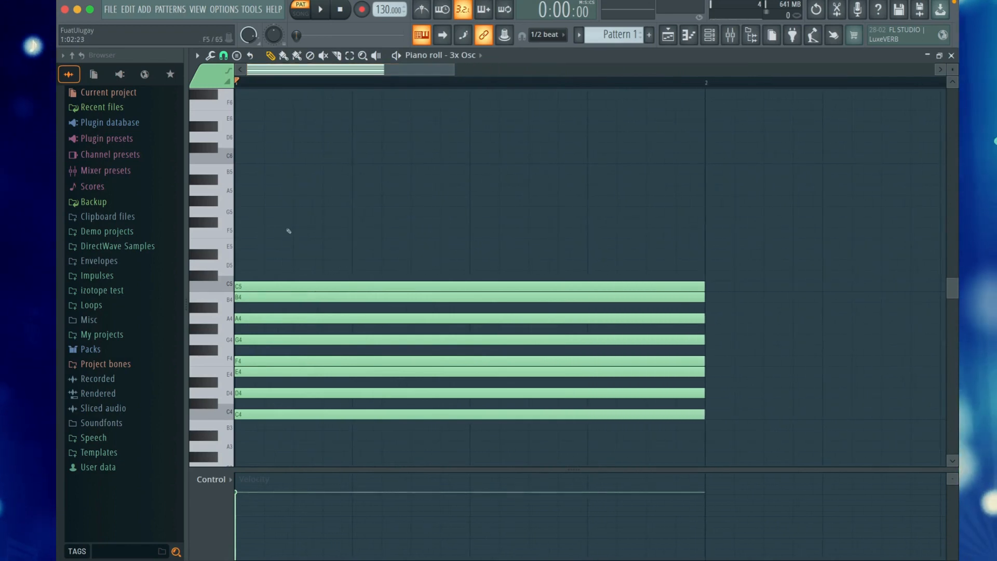
pyautogui.click(238, 206)
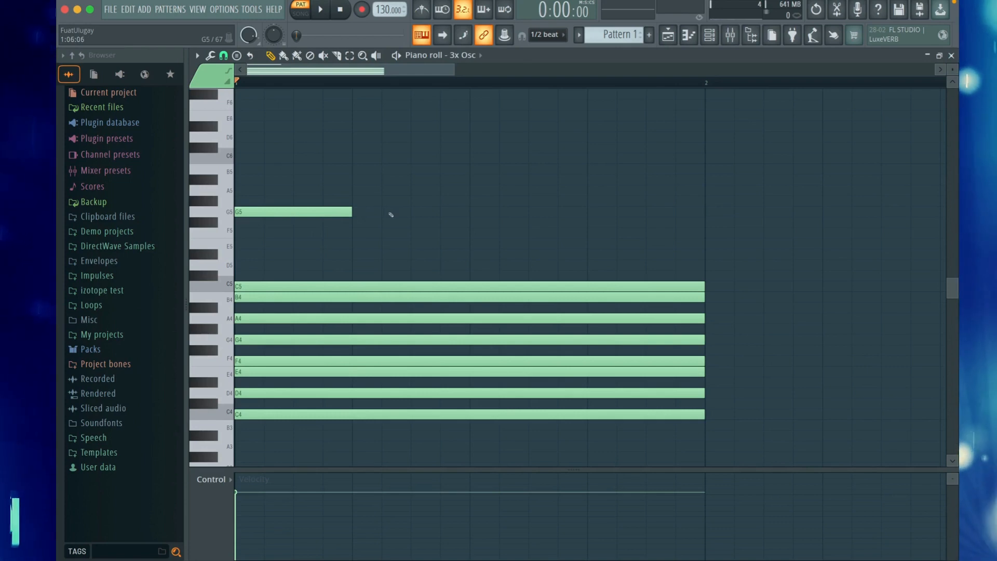
pyautogui.click(354, 200)
pyautogui.click(491, 212)
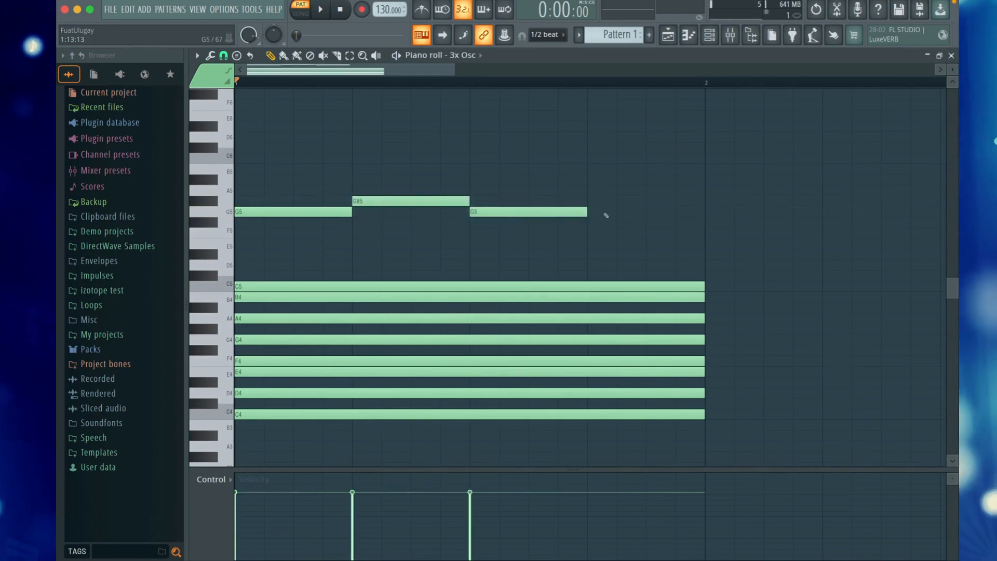
pyautogui.click(596, 203)
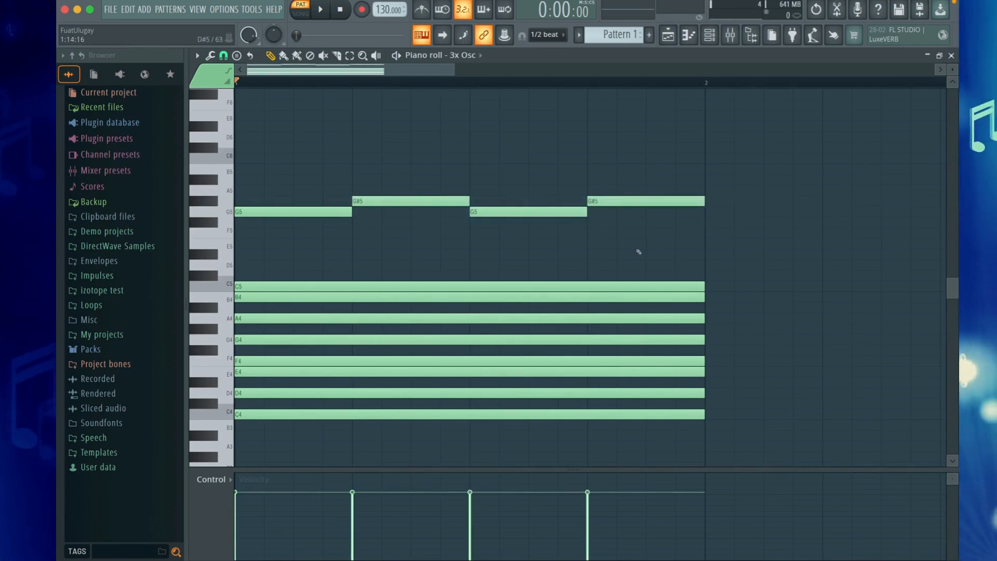
# - Add a half-bar B5 note and a quarter-bar D6 note, both starting at bar 1
pyautogui.click(261, 170)
pyautogui.moveTo(322, 167); pyautogui.dragTo(456, 168)
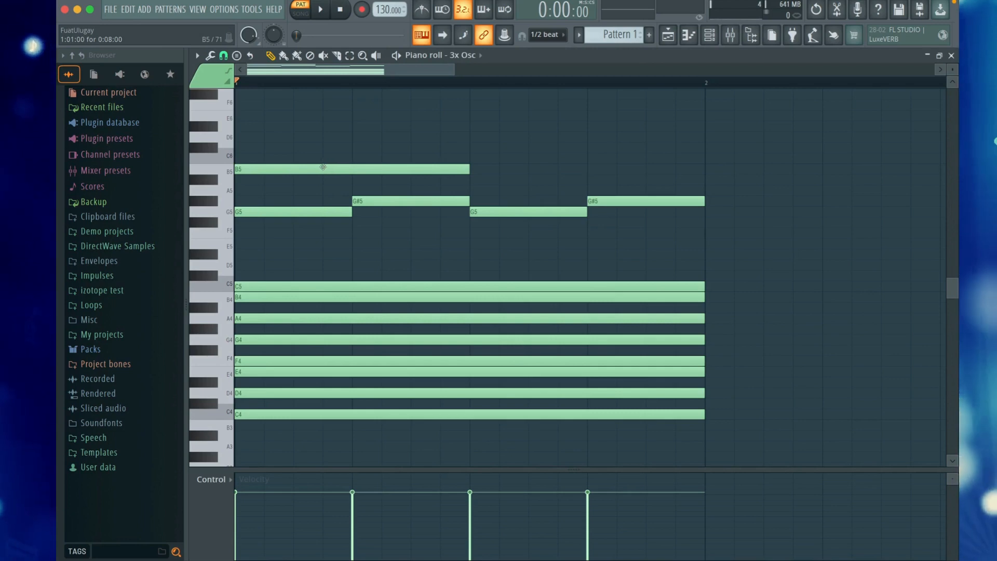
pyautogui.click(266, 137)
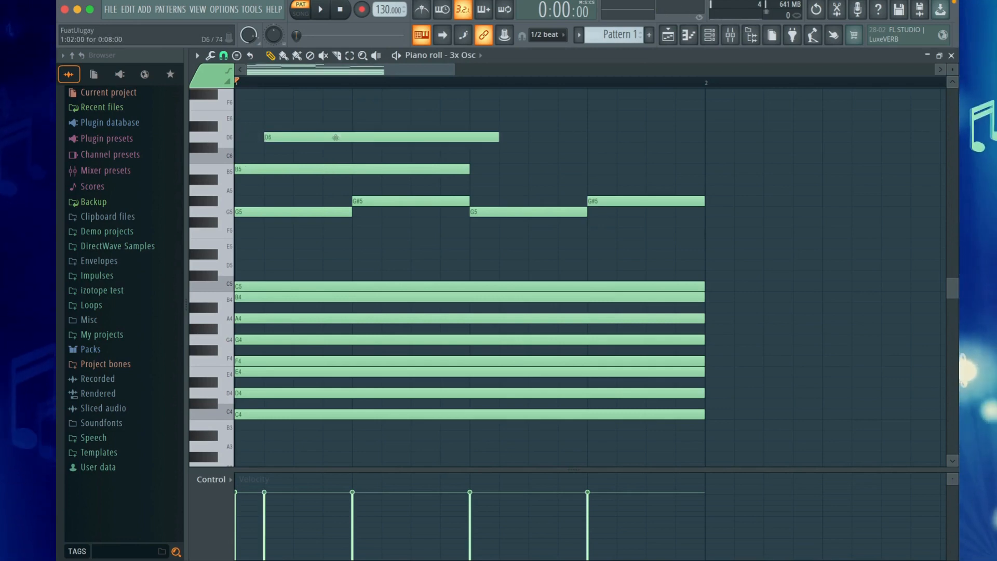
pyautogui.moveTo(494, 135); pyautogui.dragTo(316, 137)
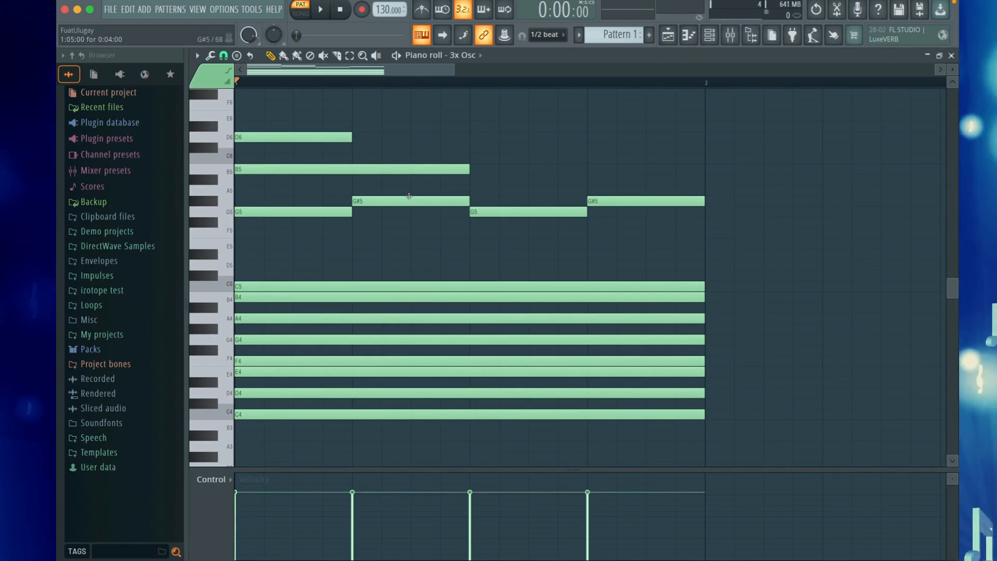
# - Add an eighth-bar E6 note and a sixteenth-bar F#6 note, both starting at bar 1
pyautogui.scroll(3, 285, 222)
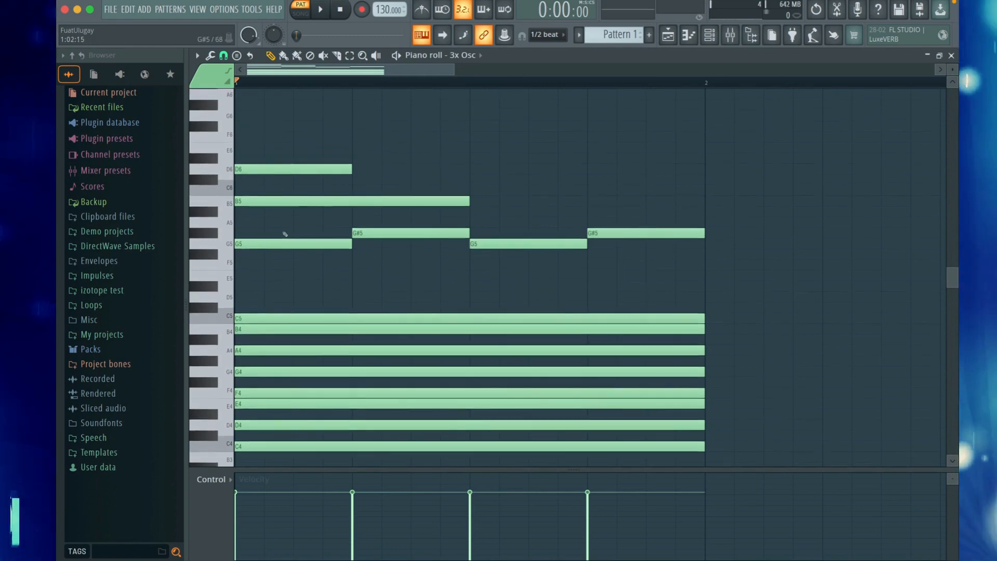
pyautogui.click(265, 180)
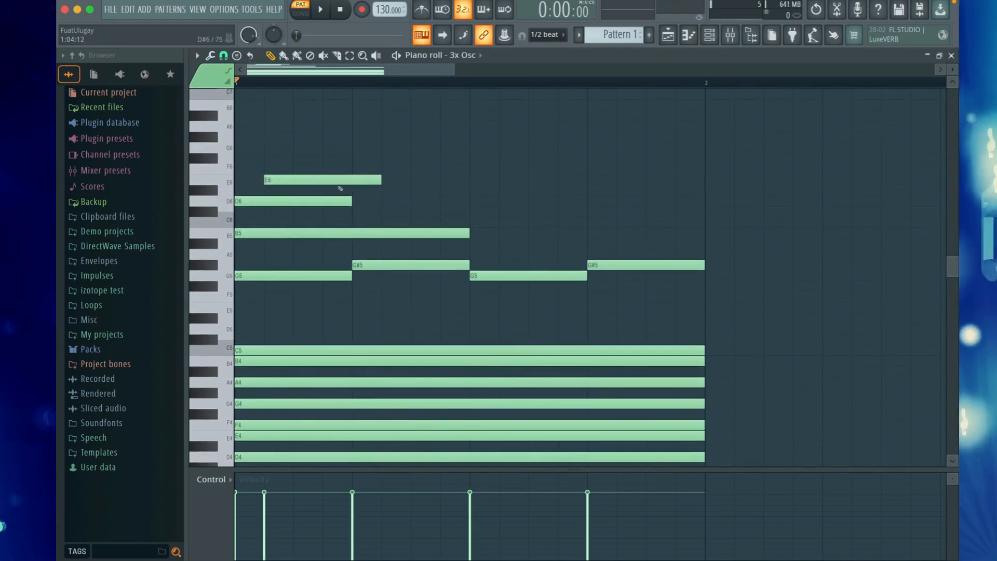
pyautogui.moveTo(365, 179)
pyautogui.mouseDown()
pyautogui.moveTo(340, 178)
pyautogui.moveTo(381, 179)
pyautogui.moveTo(353, 179)
pyautogui.mouseUp()
pyautogui.rightClick(352, 179)
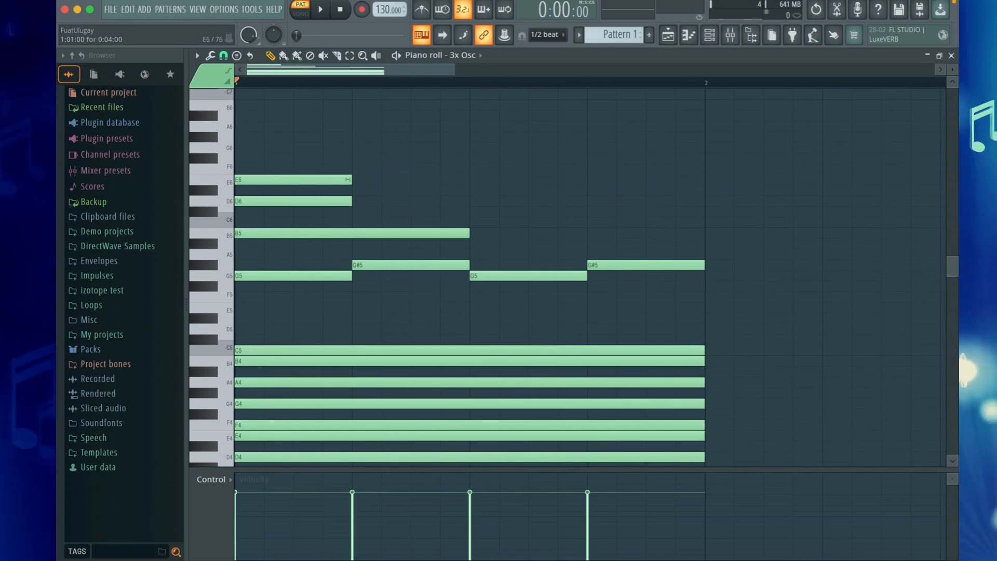
pyautogui.click(249, 157)
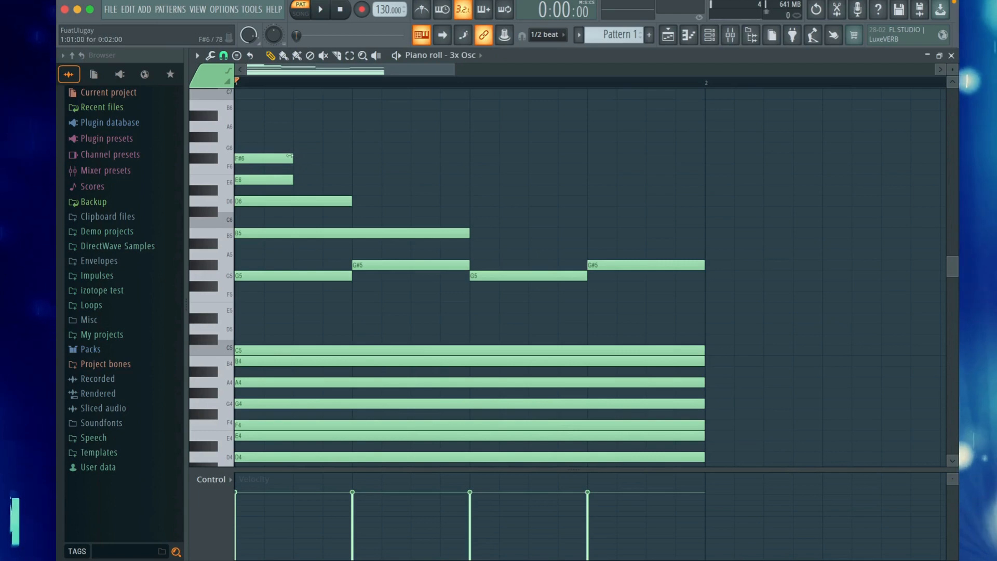
pyautogui.moveTo(293, 158); pyautogui.dragTo(273, 157)
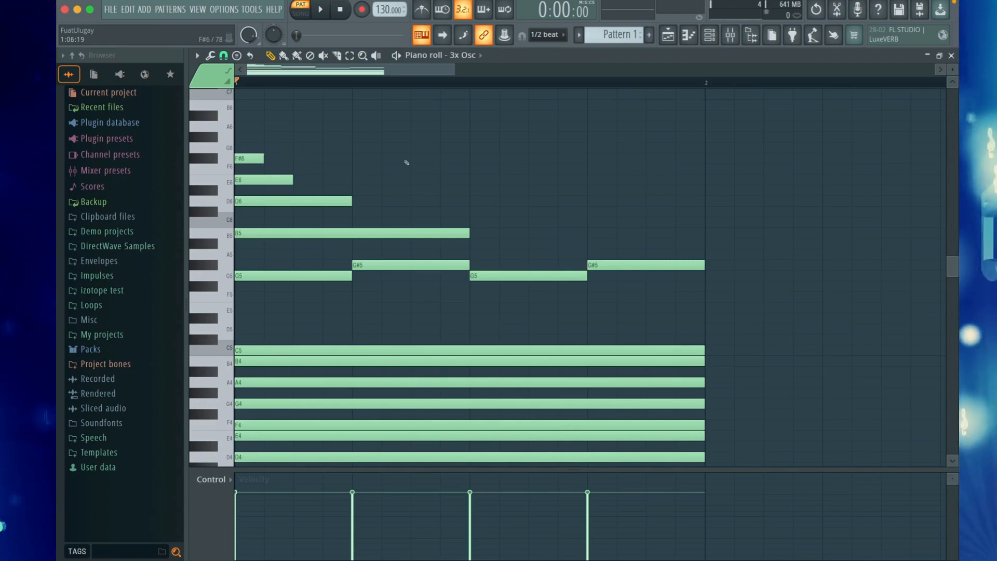